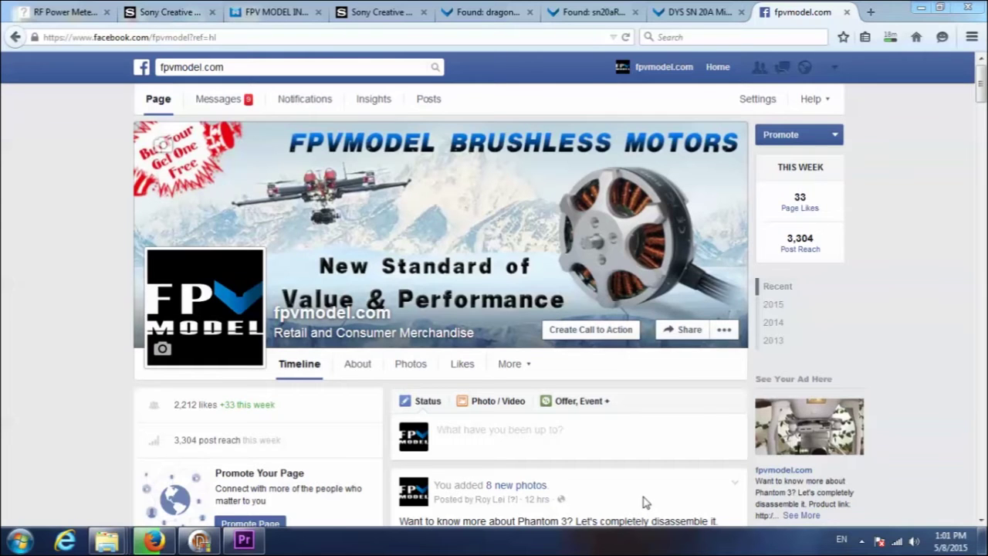
- Browse the fpvmodel.com search results for sn20a
left_click(600, 22)
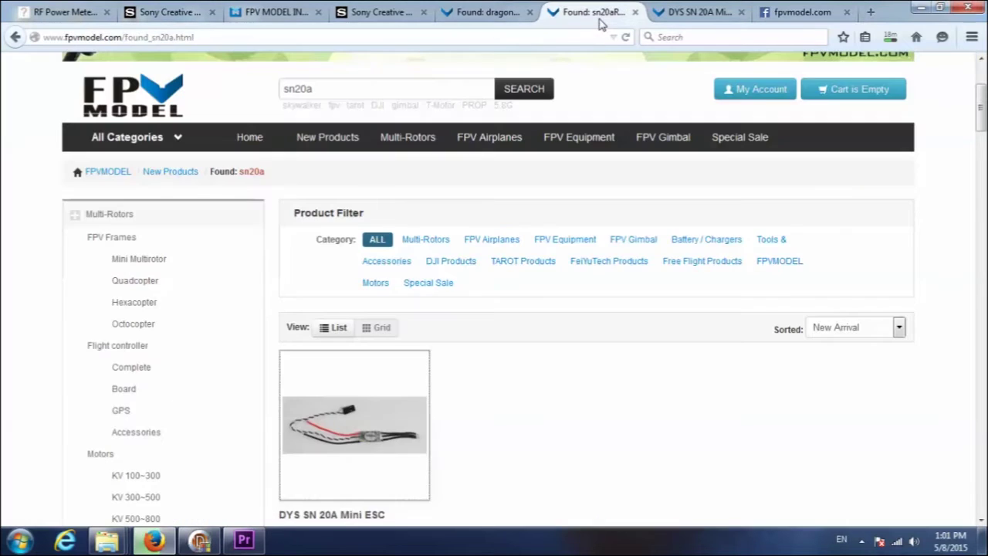
scroll(614, 191, "up", 4)
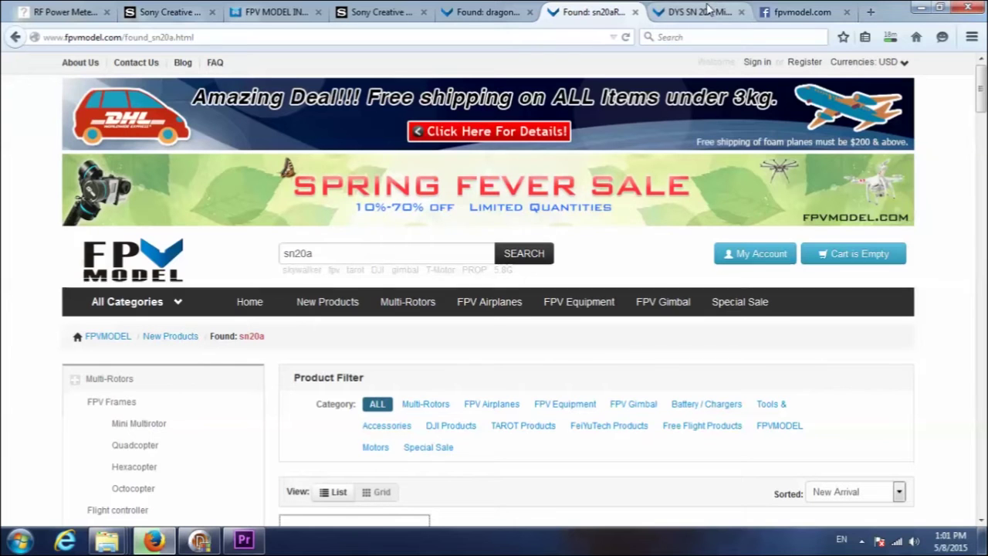
scroll(690, 249, "down", 3)
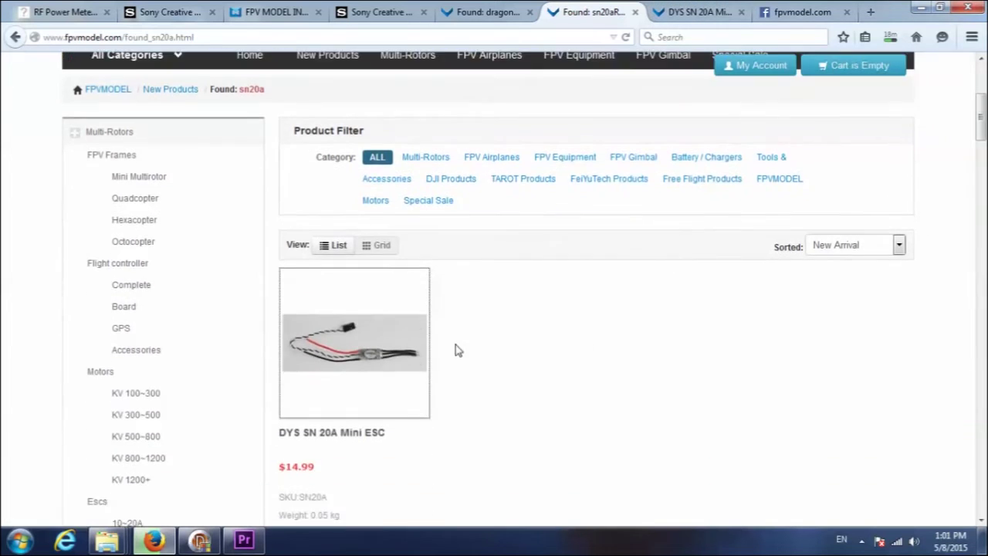
scroll(405, 359, "up", 1)
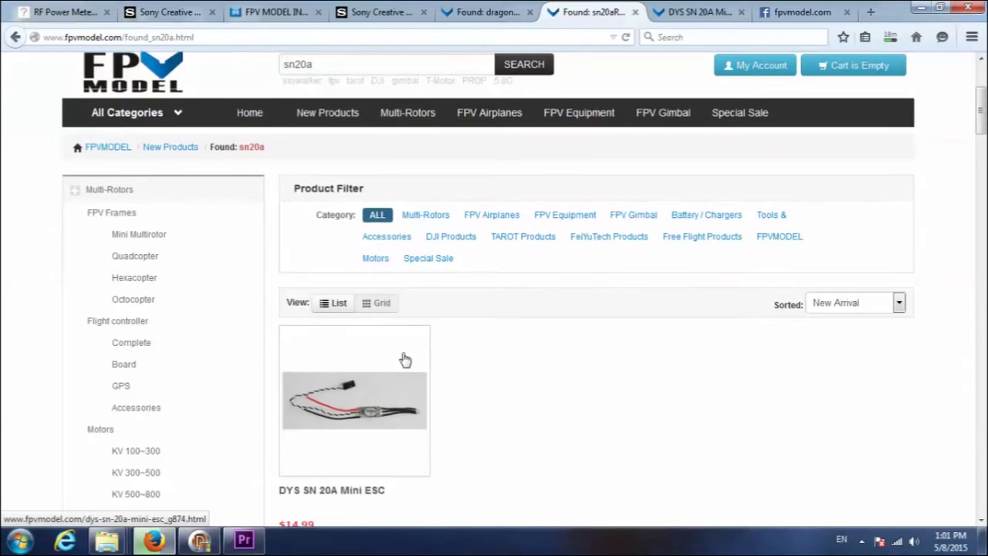
- Review the DYS SN 20A Mini ESC specs and BLHeliSuite zip link, then bring up BLHeliSuite
left_click(698, 17)
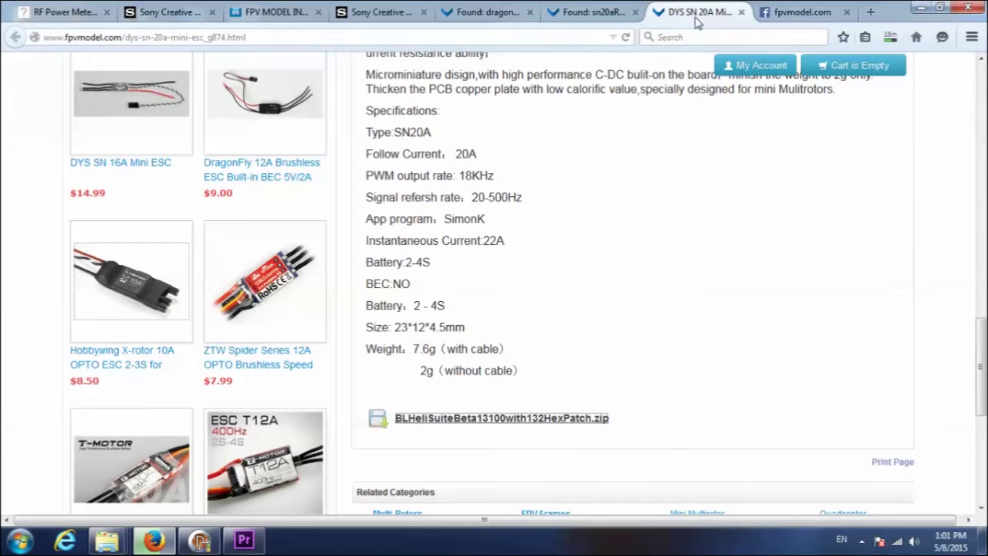
scroll(592, 311, "up", 8)
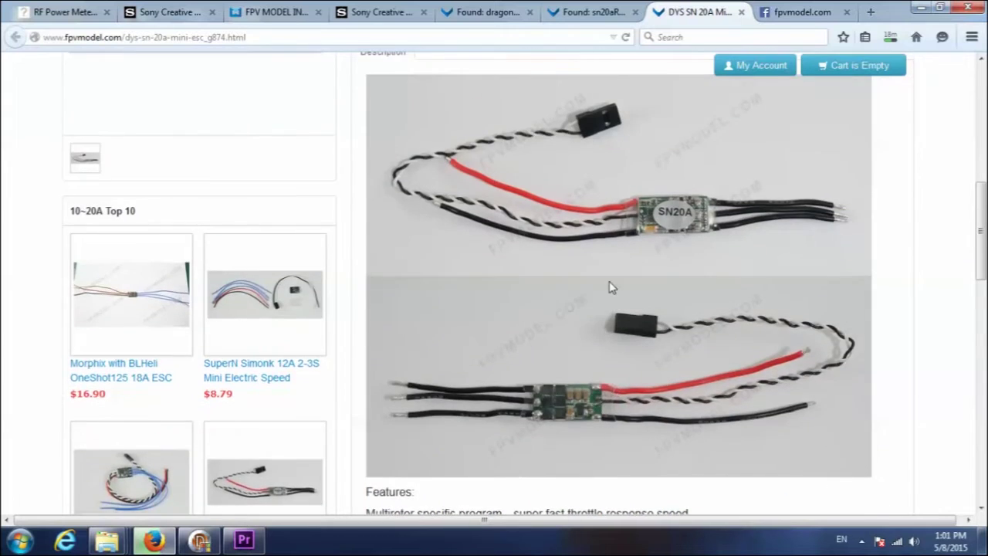
scroll(609, 285, "up", 5)
scroll(609, 285, "down", 12)
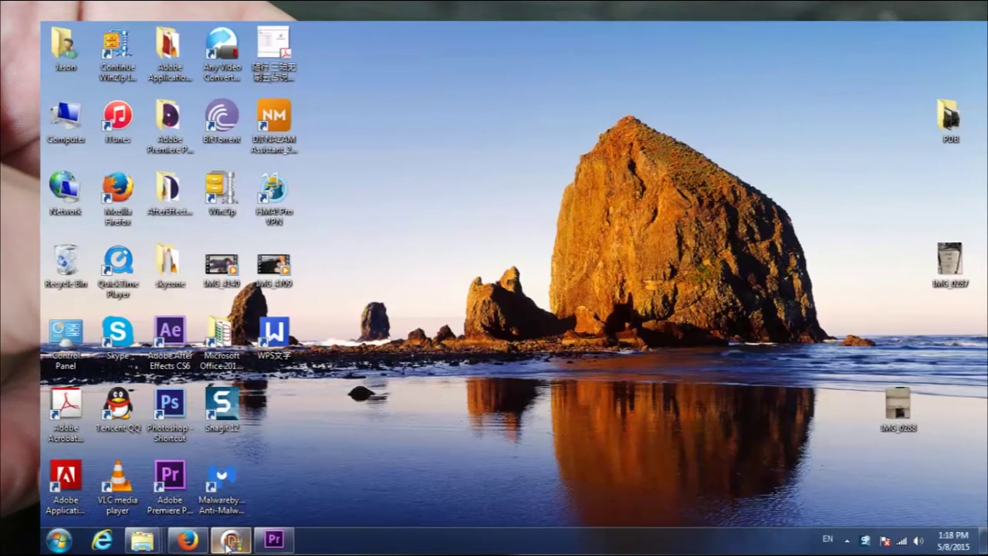
left_click(231, 536)
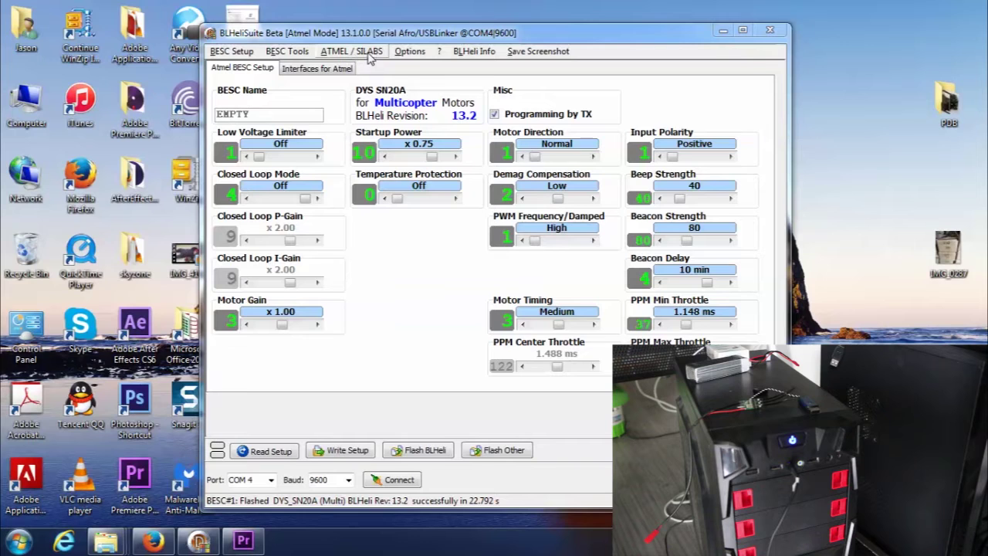
left_click(369, 54)
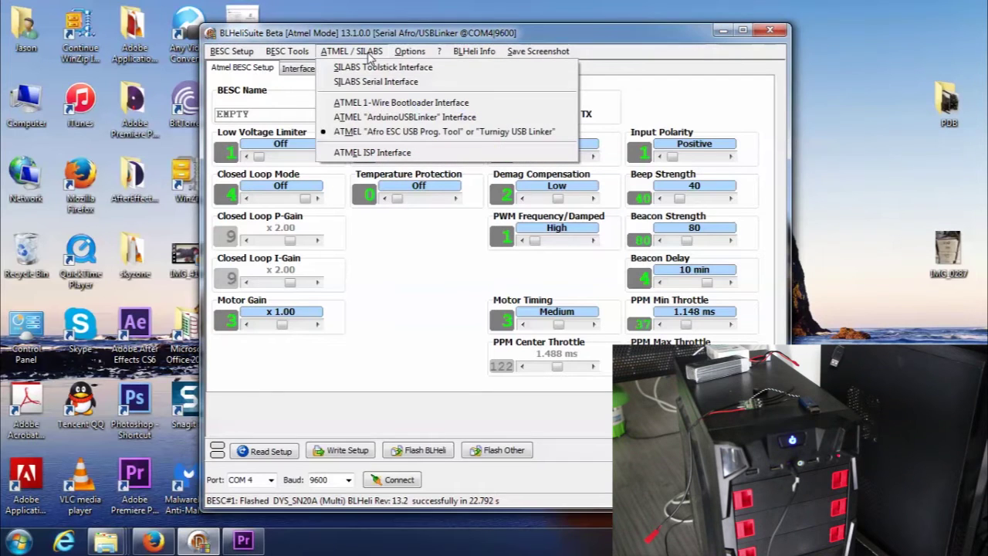
left_click(456, 140)
mouse_move(456, 141)
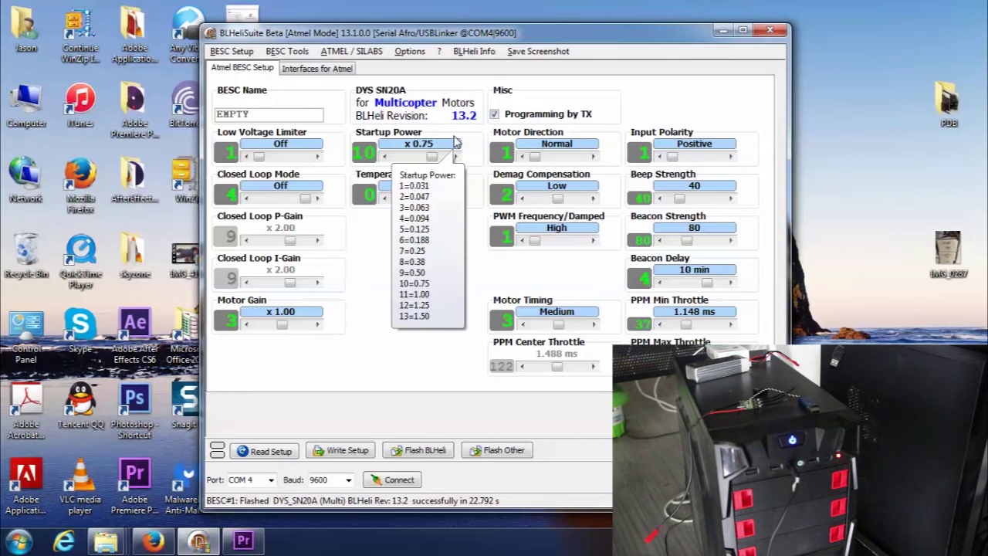
- Connect to the ESC through the linker on port COM4
left_click(271, 481)
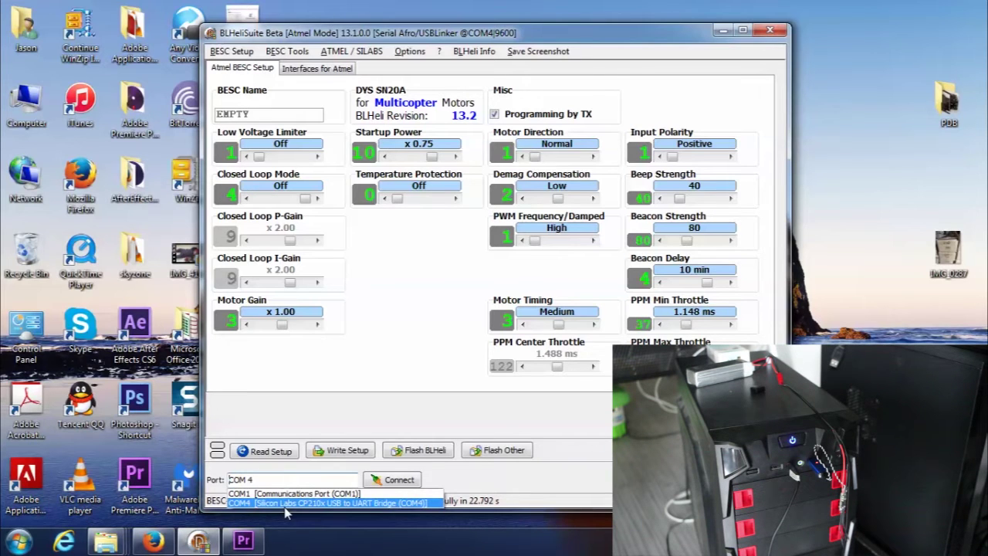
left_click(285, 505)
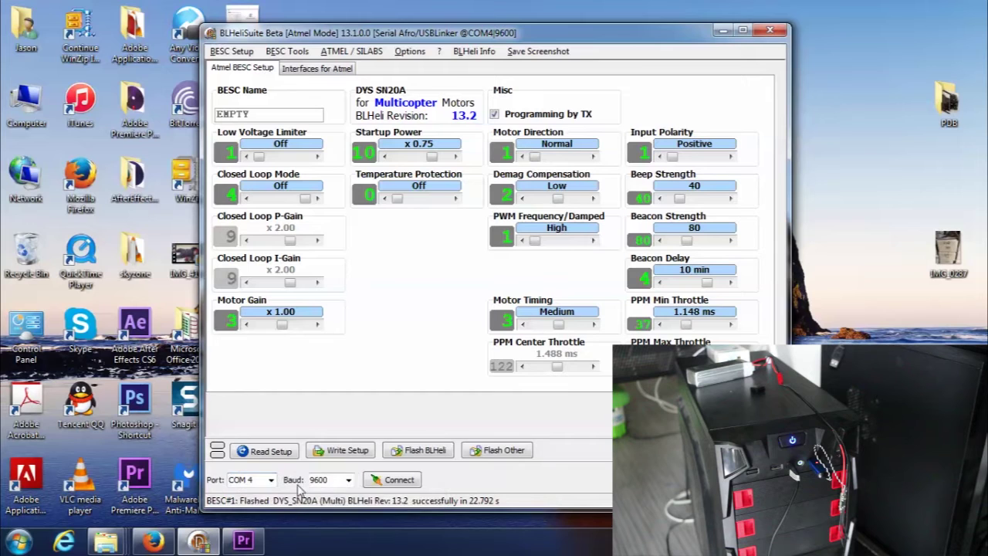
left_click(414, 480)
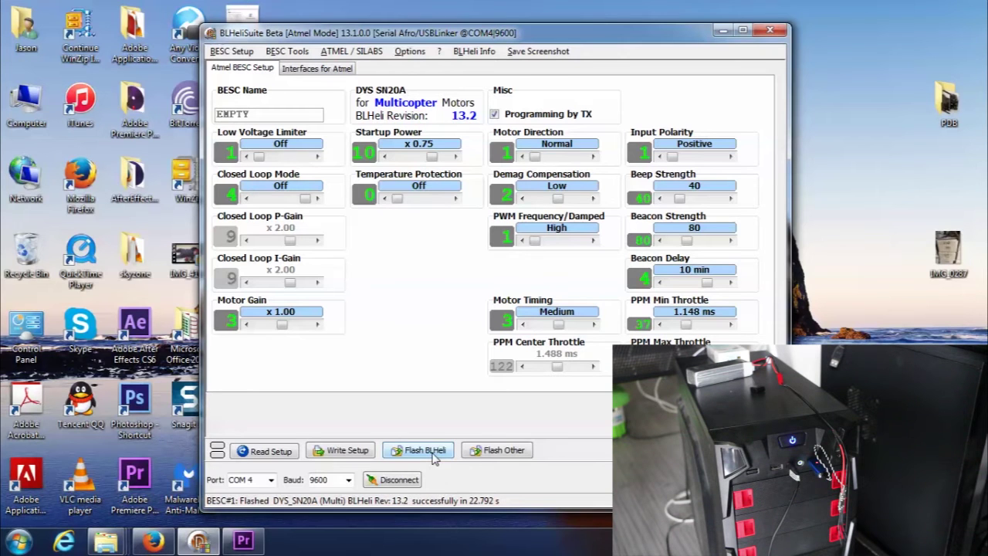
- Flash BLHeli with target DYS SN20A, MULTI mode and the latest available revision (13.2)
left_click(433, 455)
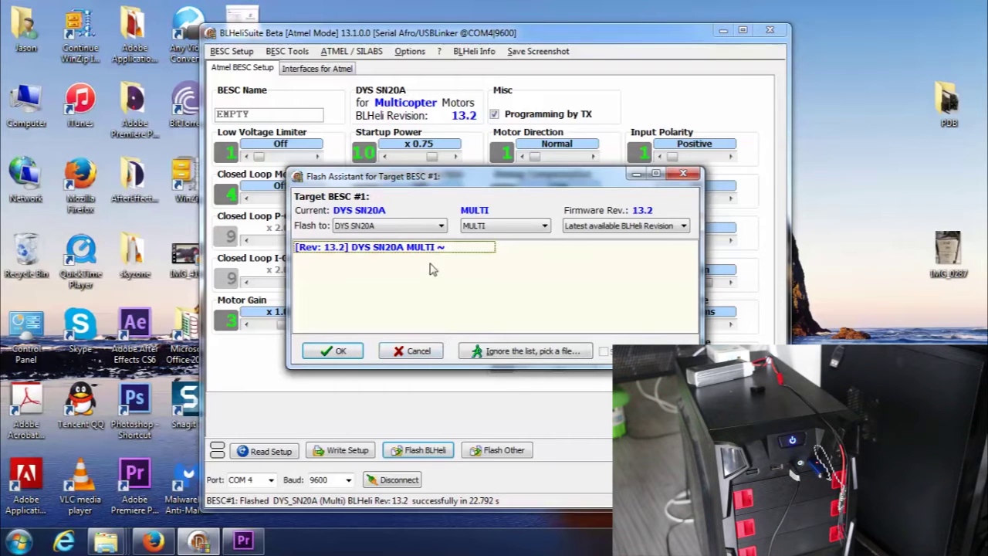
left_click(441, 227)
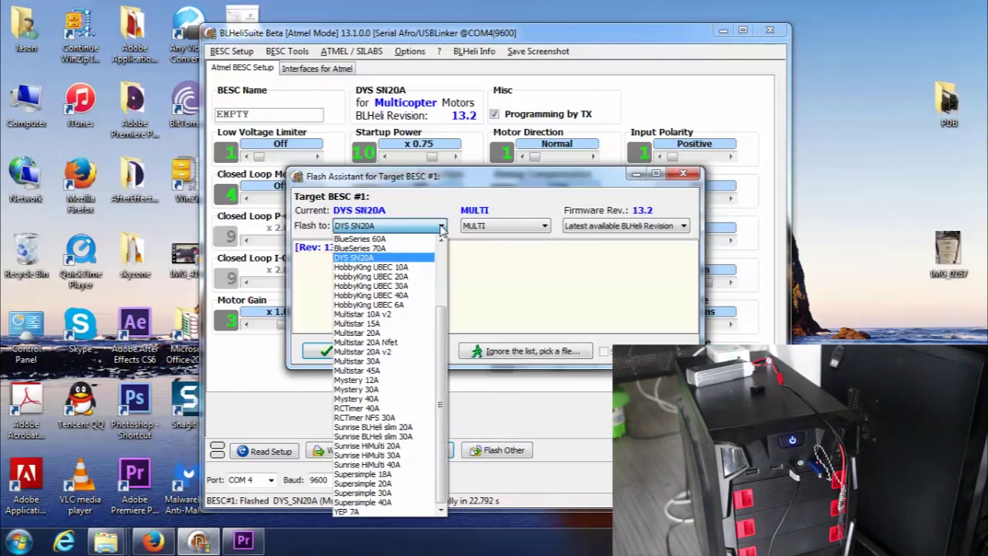
left_click(418, 258)
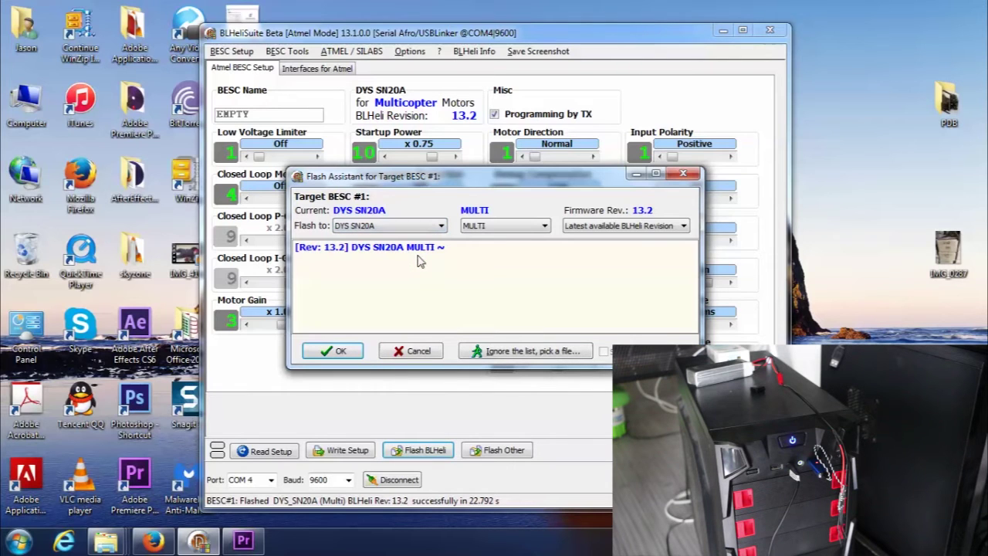
left_click(546, 226)
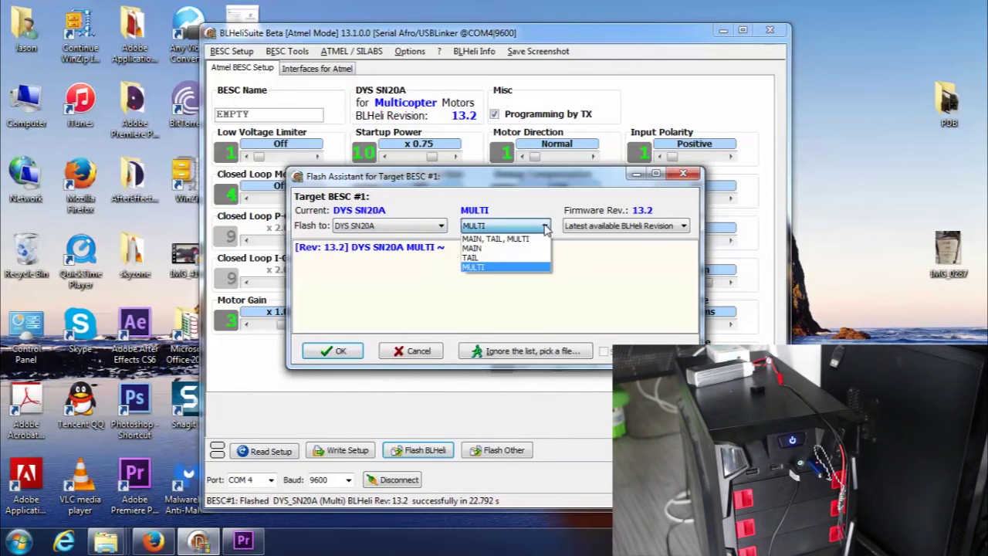
left_click(540, 267)
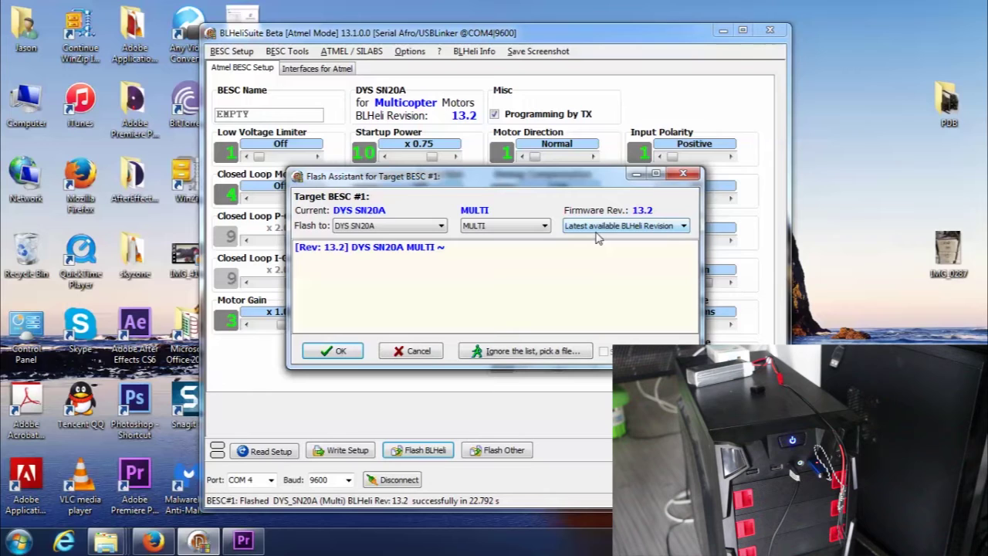
left_click(683, 229)
left_click(683, 229)
left_click(344, 354)
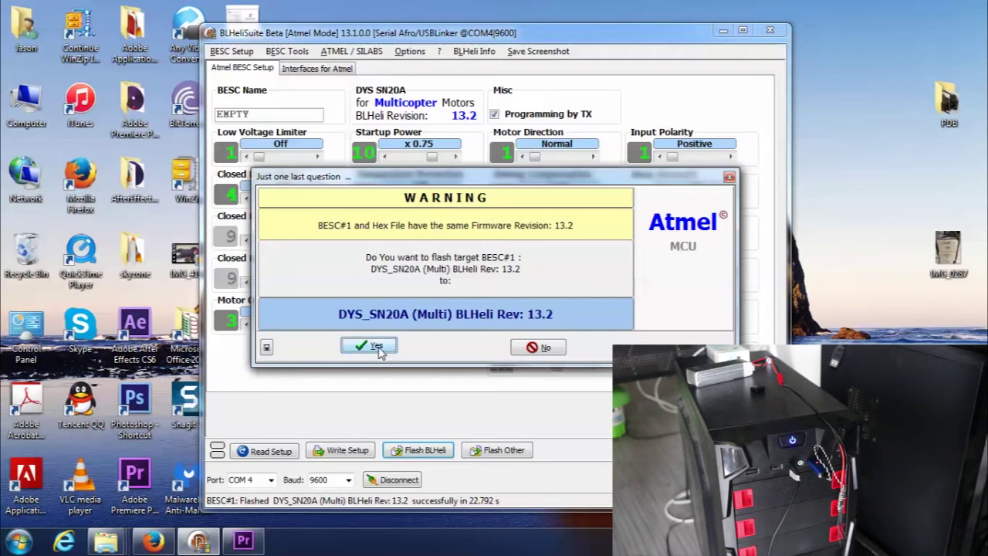
- Confirm reflashing despite the identical Rev 13.2 and let the flash finish in 22.76 s
left_click(379, 349)
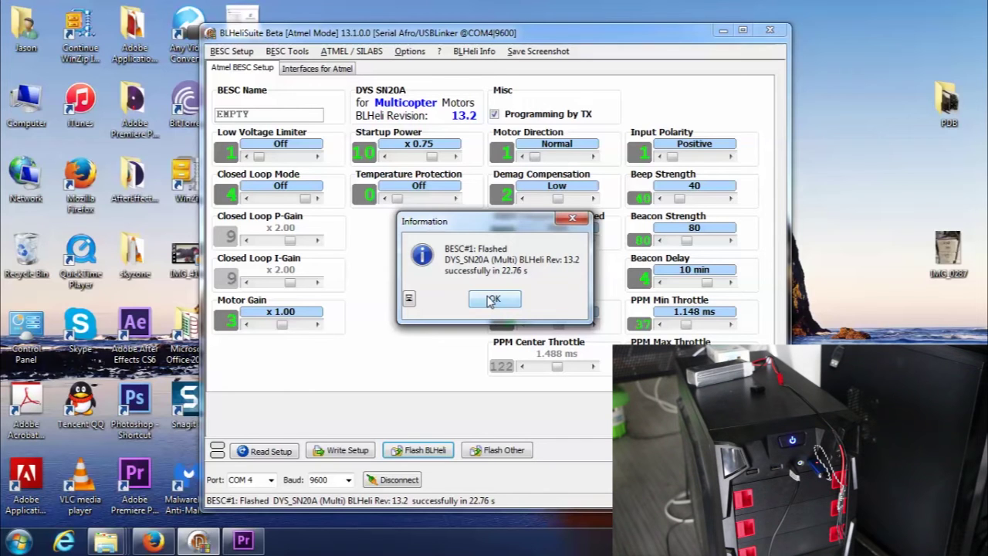
- Dismiss the flash success message and disconnect from the ESC
left_click(492, 299)
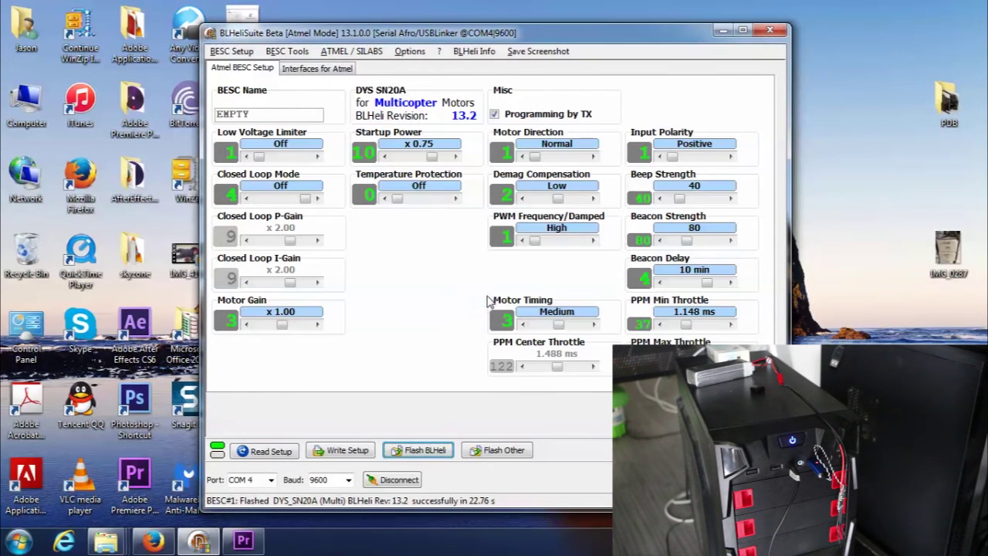
left_click(415, 482)
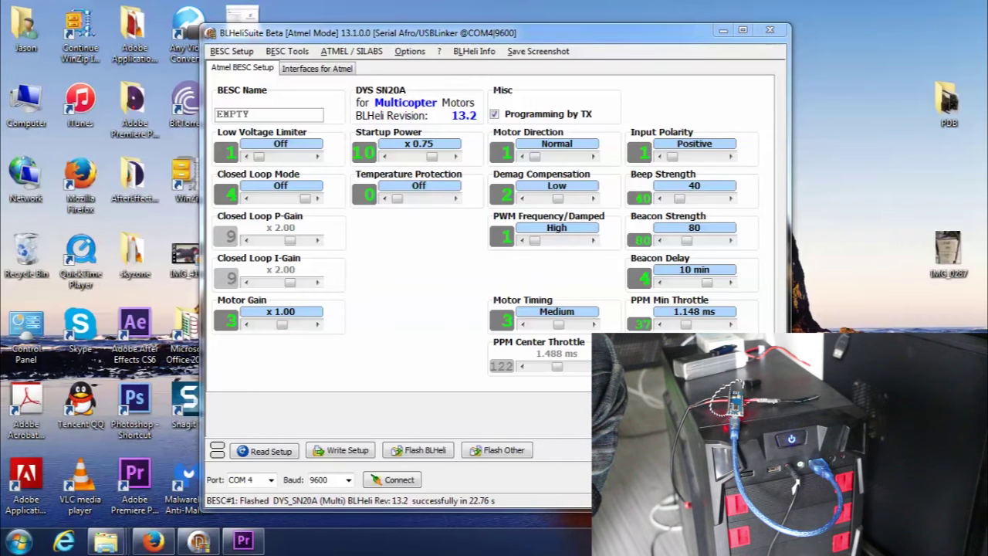
- Switch the programming interface to ATMEL "ArduinoUSBLinker", moving the port to COM 6
left_click(359, 56)
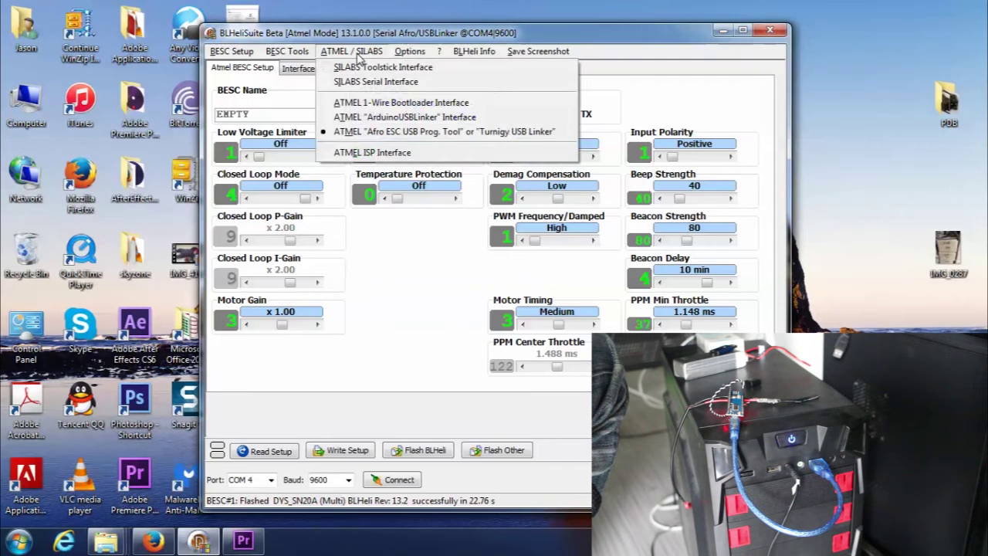
left_click(409, 118)
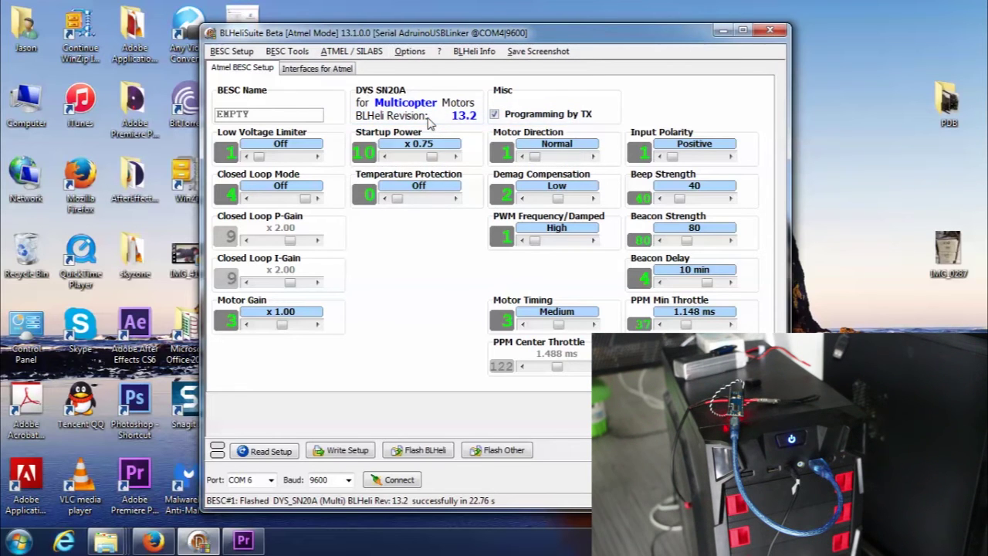
- Choose a Nano w/ ATmega328 board on COM 6 and request Make ArduinoUSBLink Interface
left_click(317, 70)
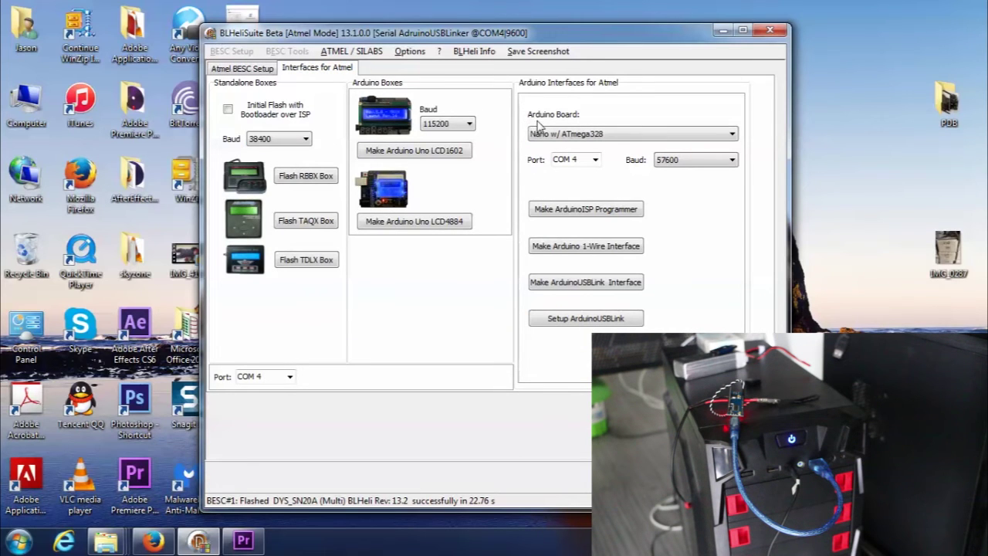
left_click(731, 137)
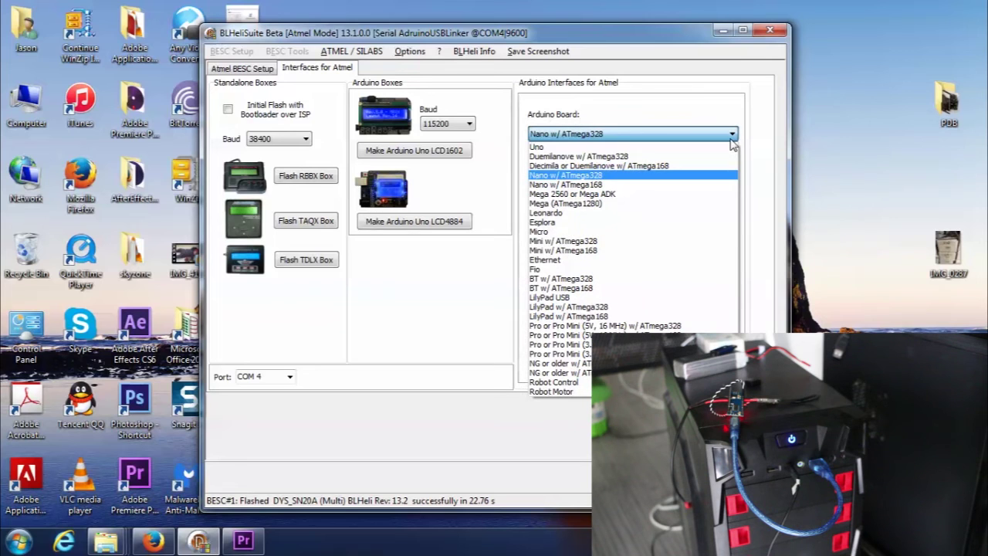
left_click(705, 179)
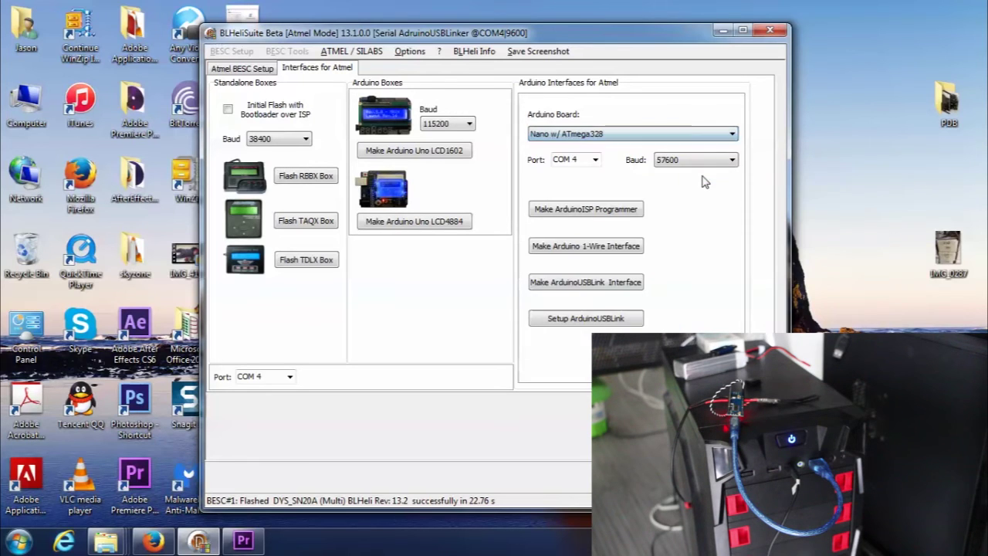
left_click(596, 160)
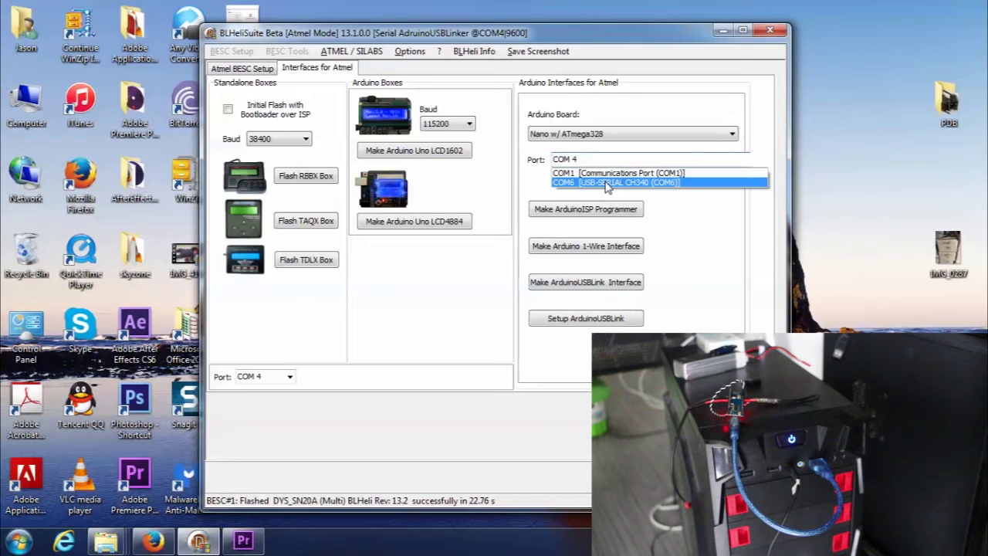
left_click(609, 183)
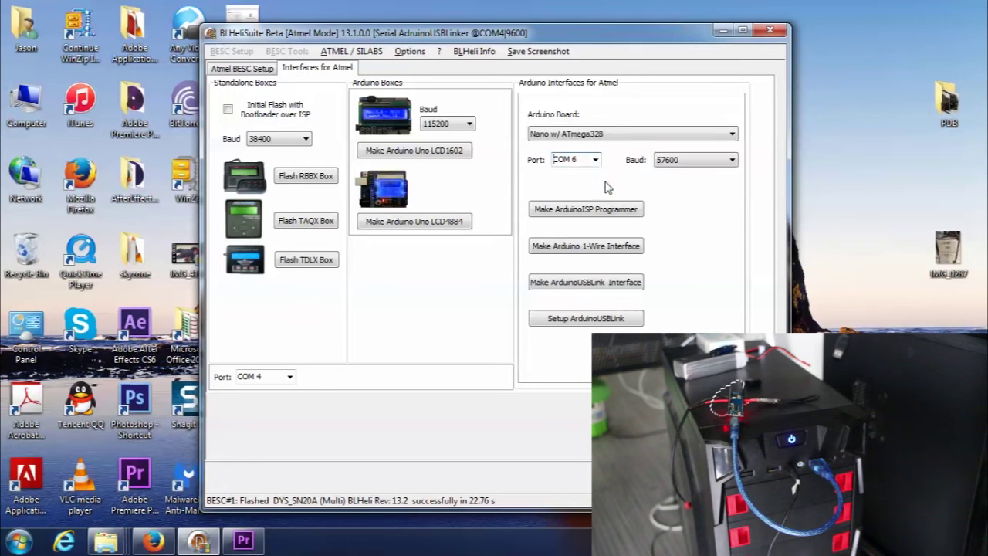
left_click(609, 289)
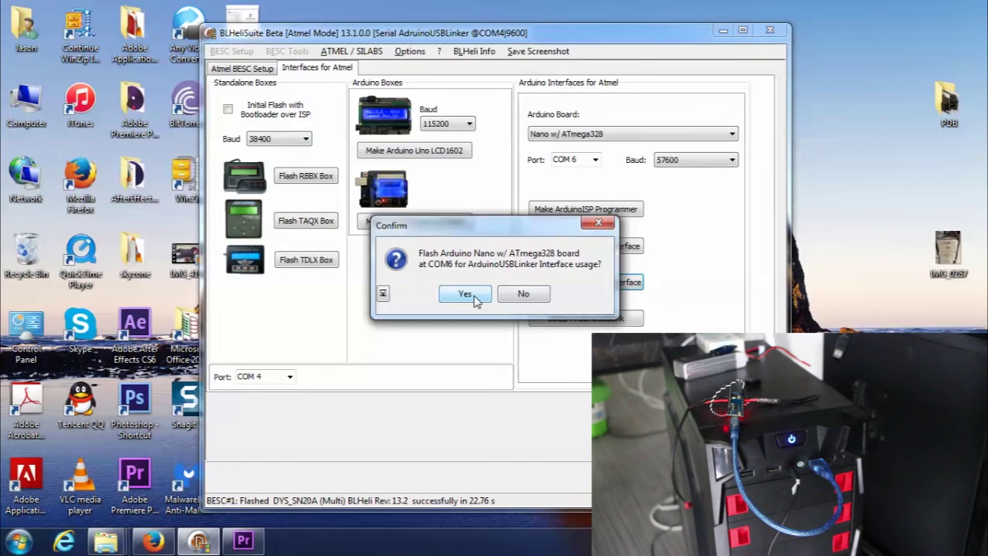
- Flash the Nano on COM6 as a USB linker (4420 bytes verified) and acknowledge the notes
left_click(466, 294)
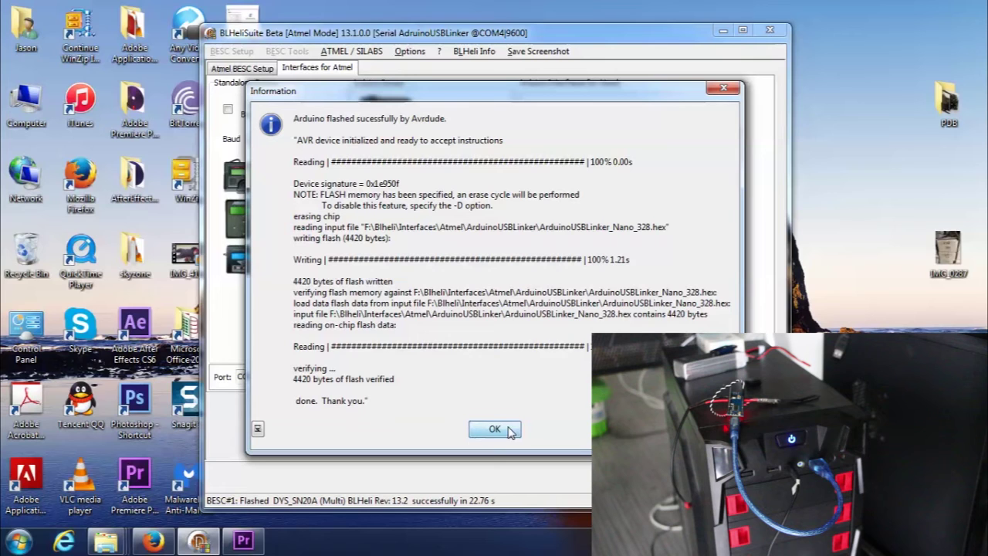
left_click(495, 430)
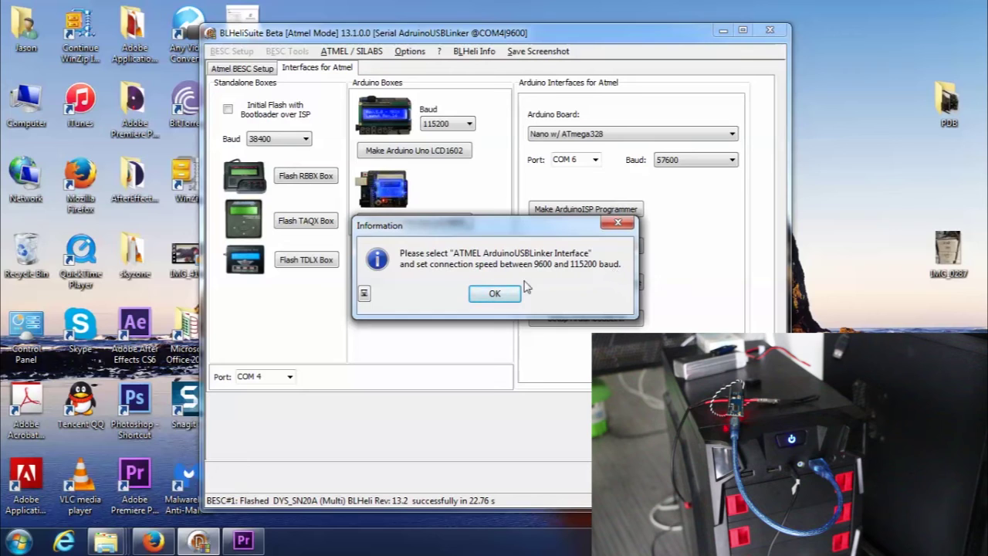
left_click(494, 294)
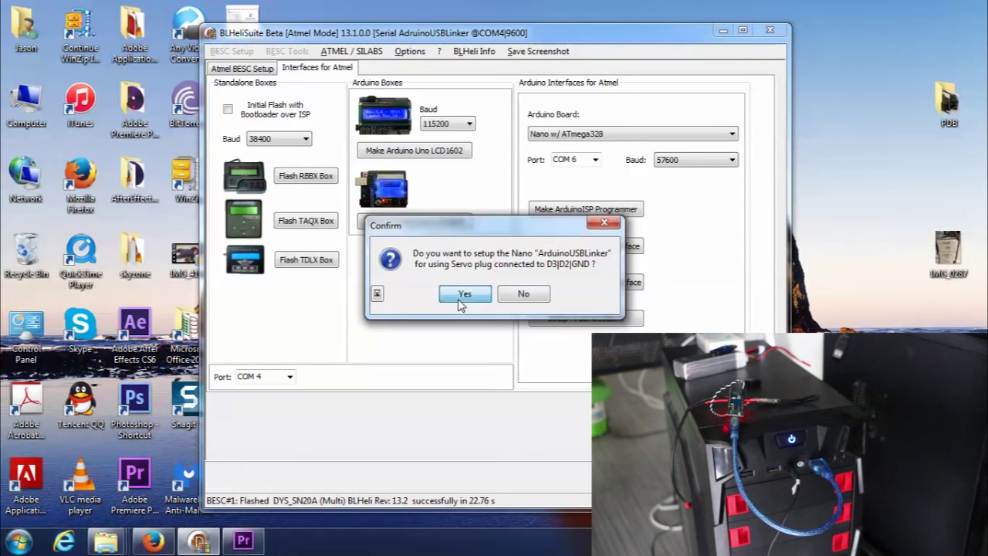
- Write the linker settings for a servo plug on D3/D2/GND and return to ESC setup
left_click(459, 300)
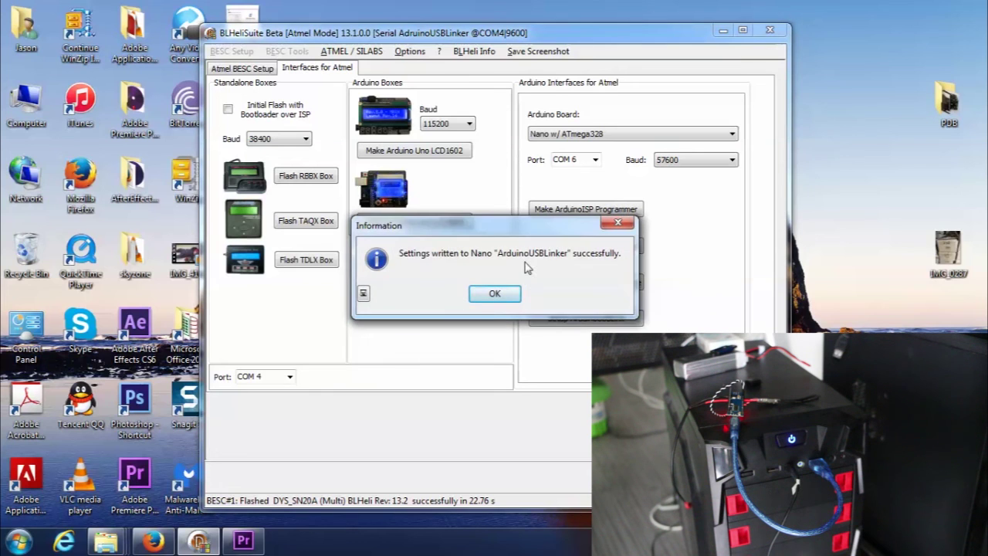
left_click(494, 298)
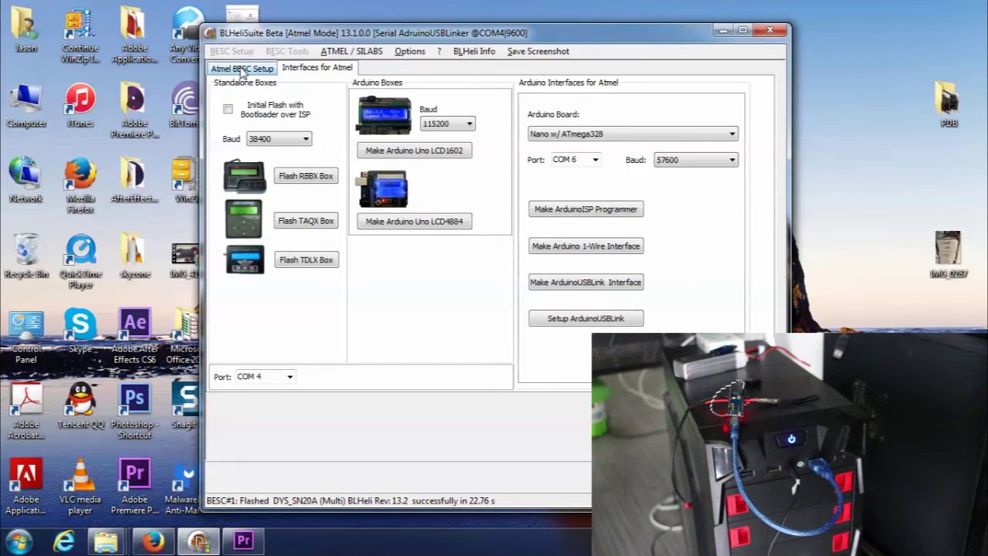
left_click(242, 69)
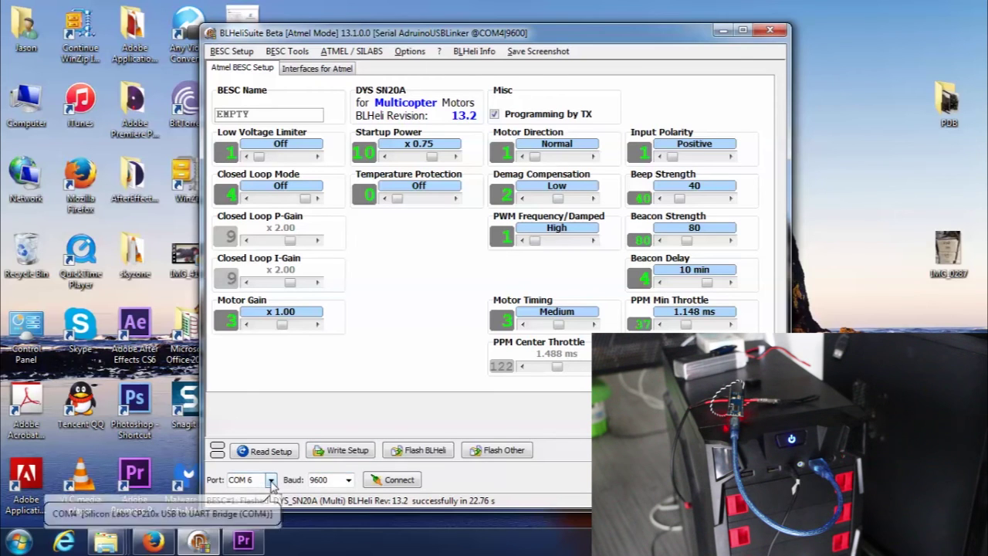
- Attempt connecting to the ESC on COM 6, then cancel the timed-out wait and error
left_click(409, 480)
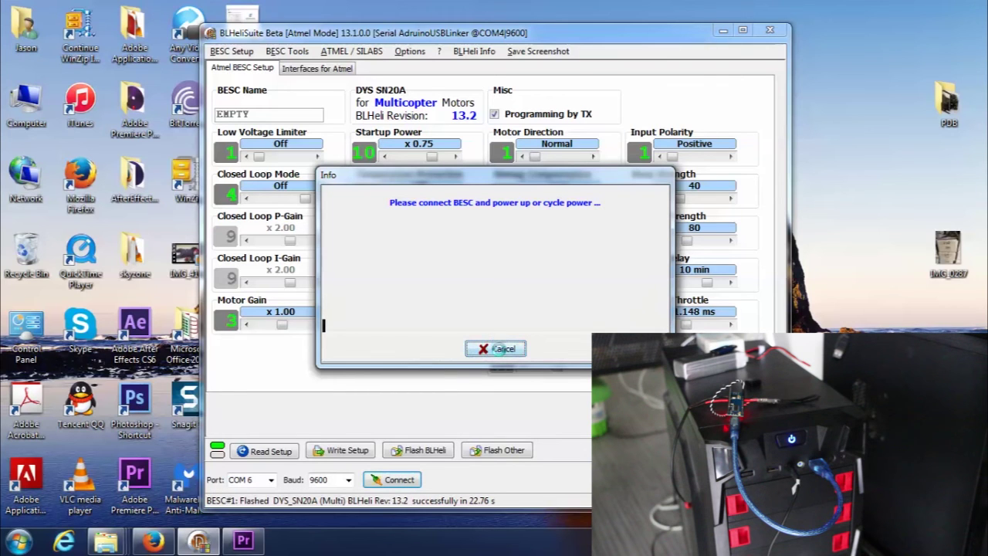
left_click(498, 349)
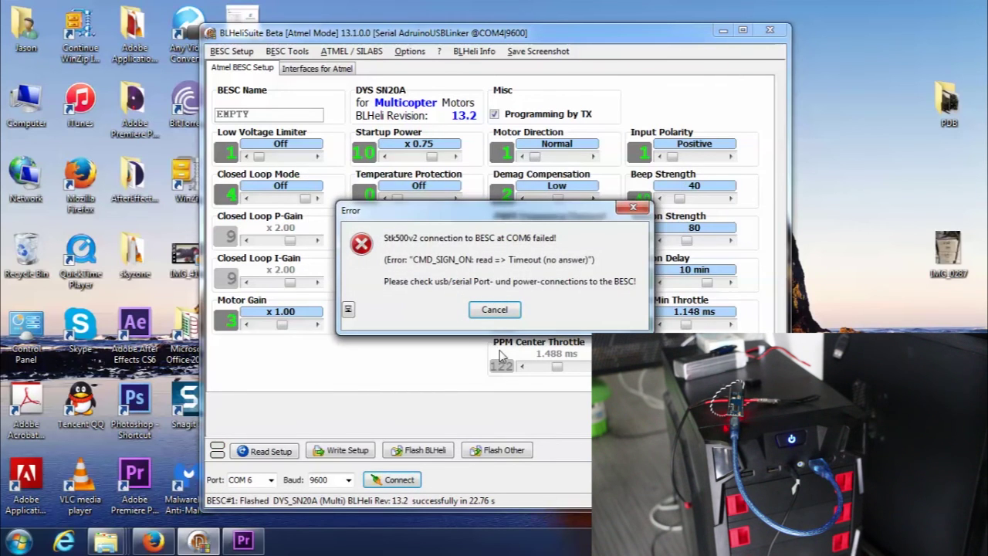
left_click(494, 309)
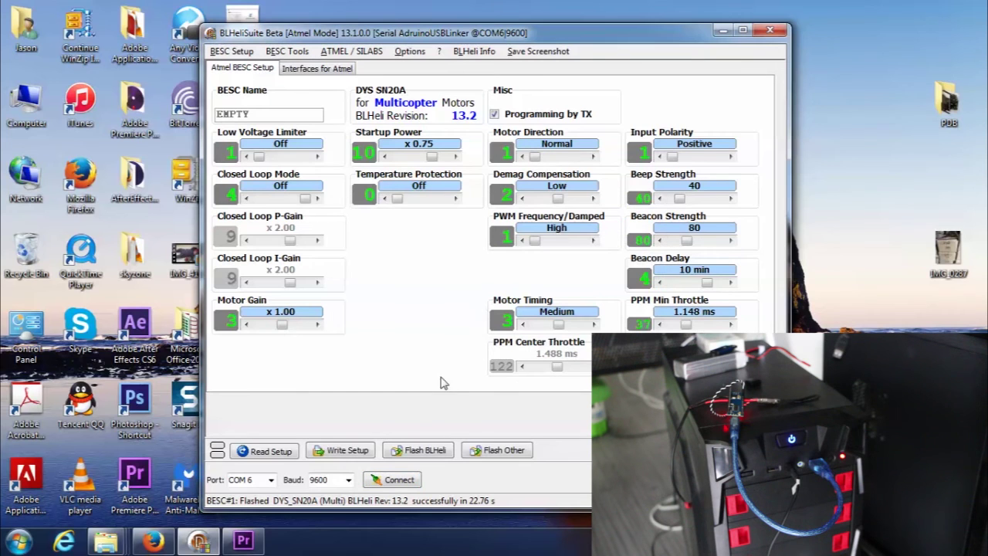
- Reconnect and flash the DYS SN20A with BLHeli Rev 13.2 MULTI, confirming the same-revision reflash
left_click(403, 481)
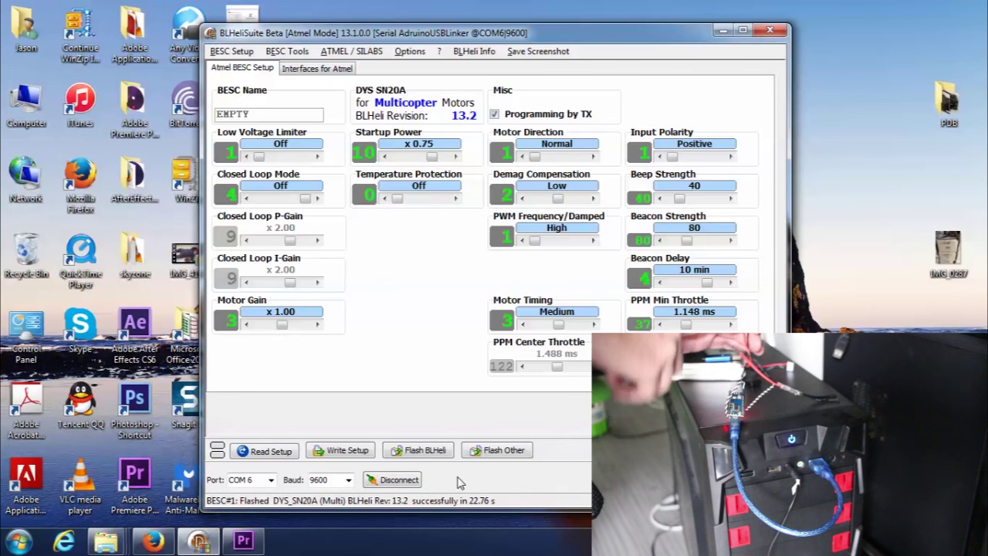
left_click(423, 451)
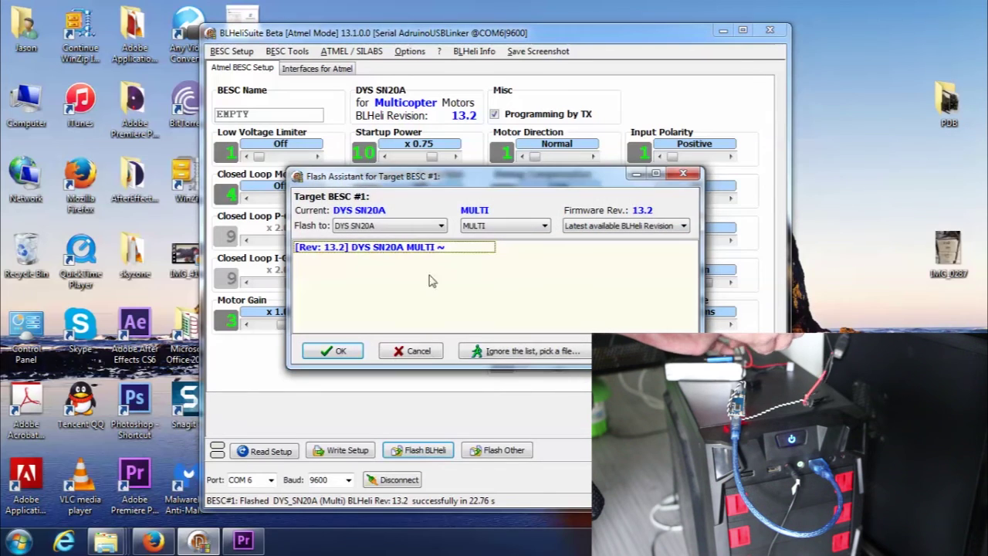
left_click(441, 226)
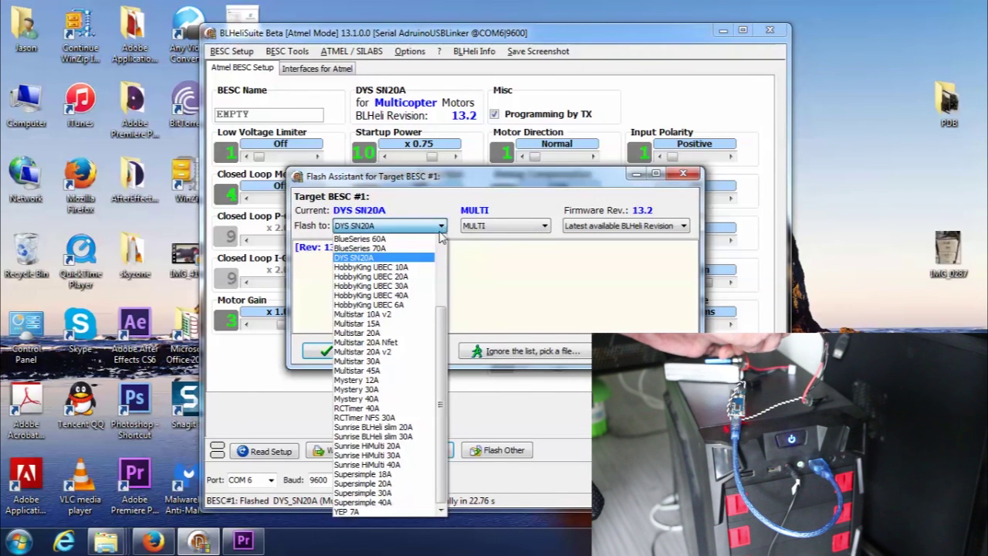
left_click(419, 264)
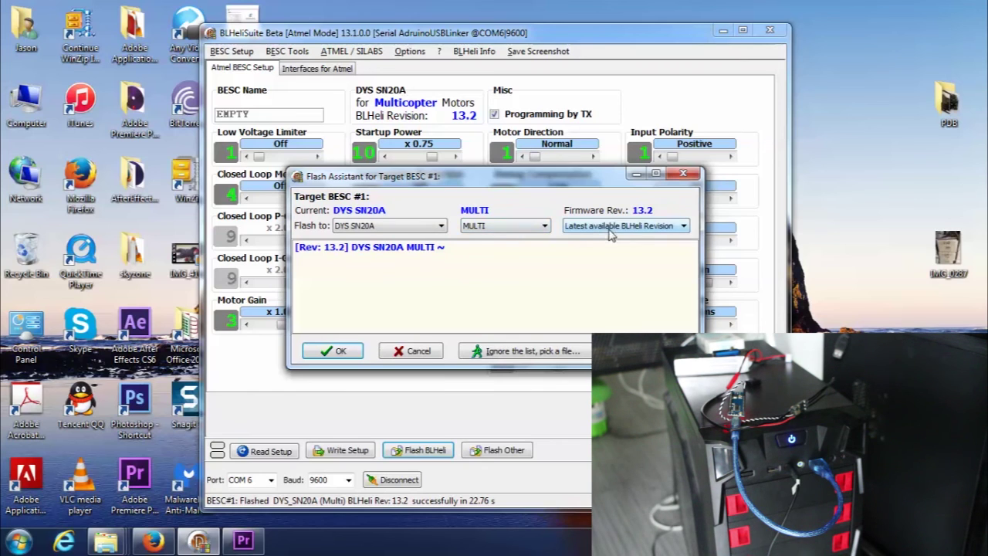
left_click(335, 351)
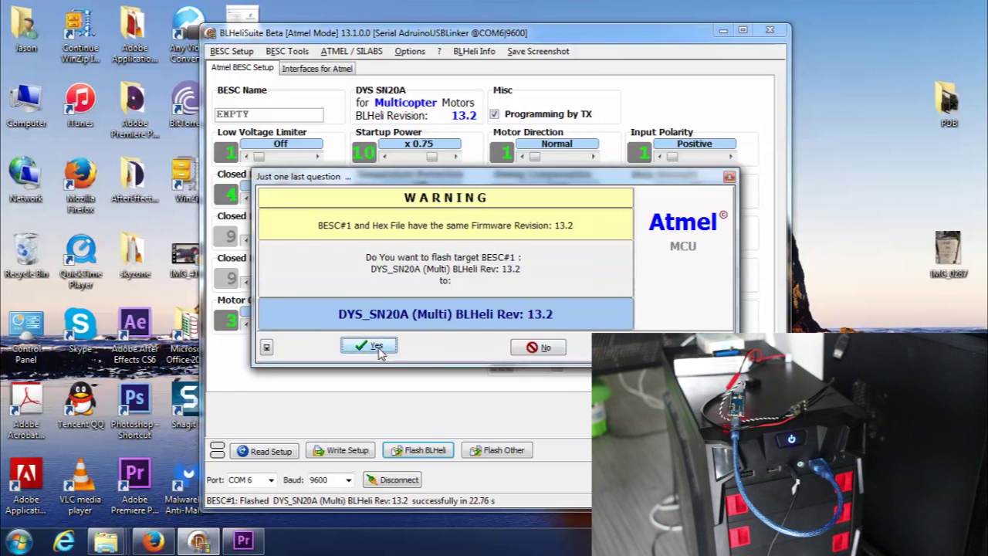
left_click(372, 347)
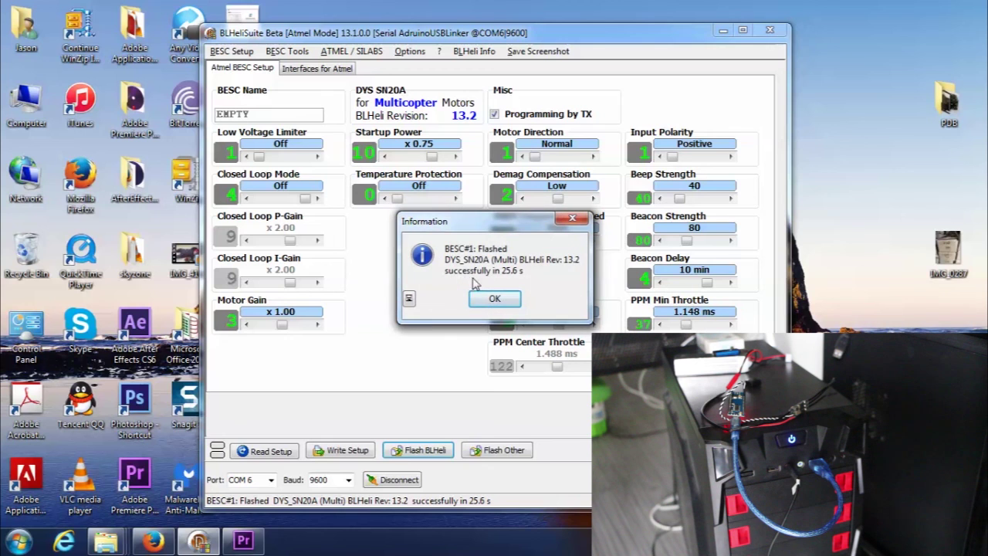
left_click(492, 301)
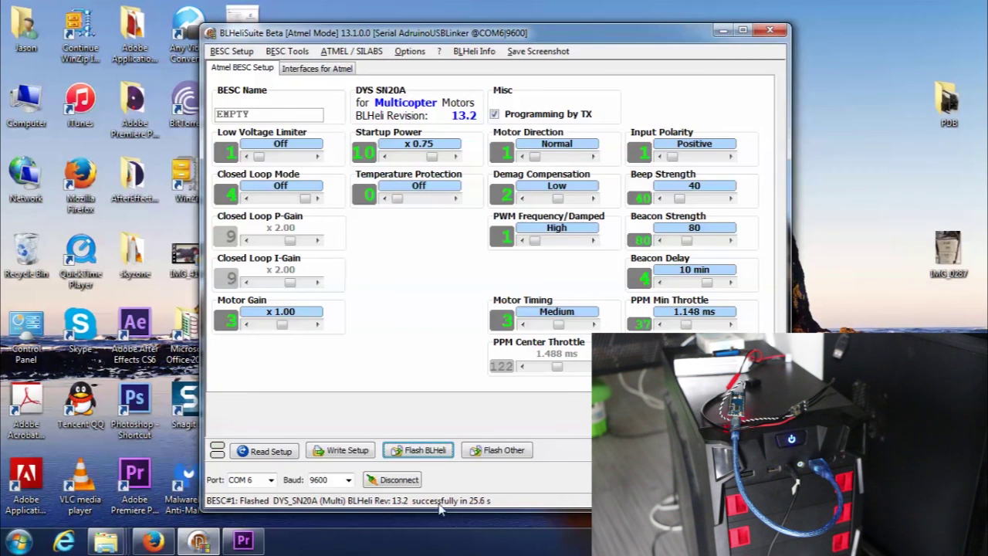
- Disconnect BLHeliSuite from the freshly flashed ESC on COM 6
left_click(396, 480)
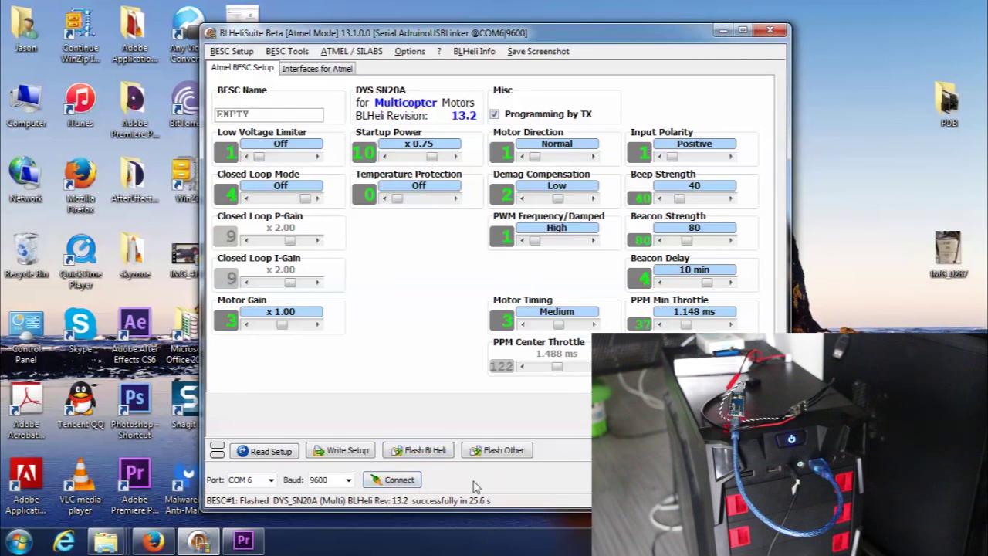